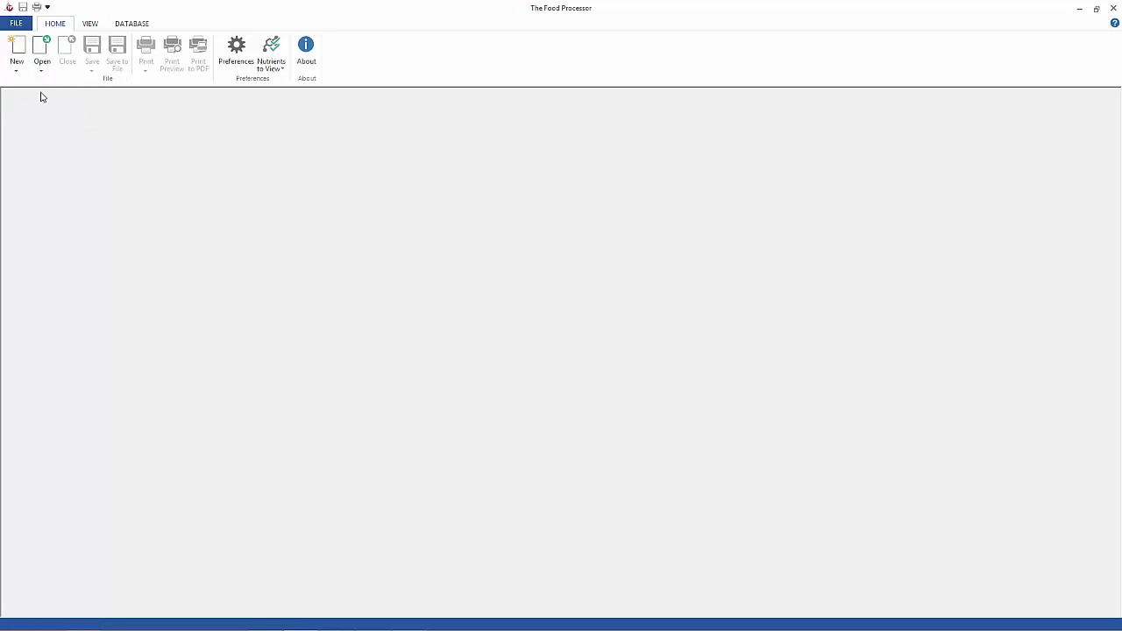
- Create a new recipe named "Jane's Scrambled Tofu" that makes 4 servings
{"action": "type", "text": "Na"}
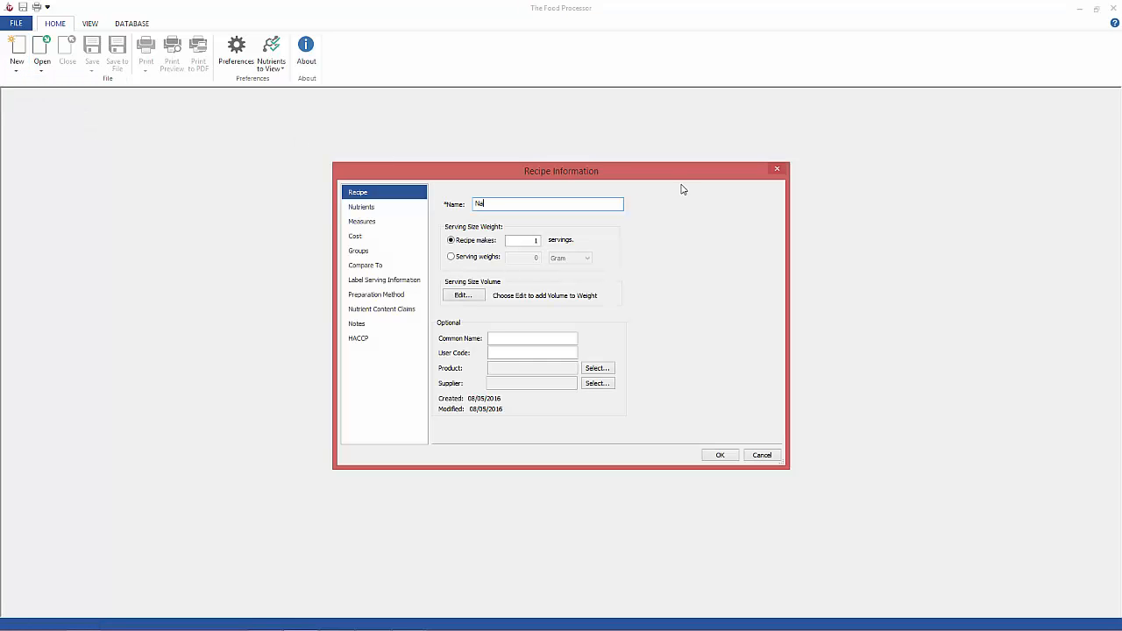
{"action": "key", "text": "BackSpace"}
{"action": "key", "text": "BackSpace"}
{"action": "type", "text": "Jane's Scrambled Tof"}
{"action": "left_click", "coordinate": [524, 245]}
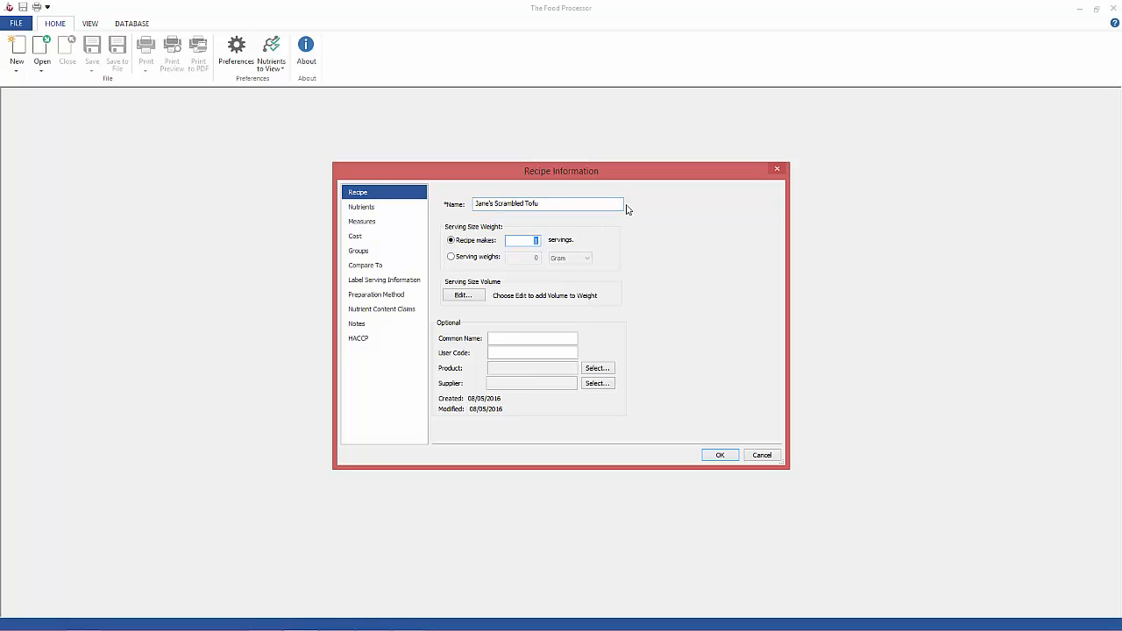
{"action": "type", "text": "4"}
{"action": "key", "text": "Return"}
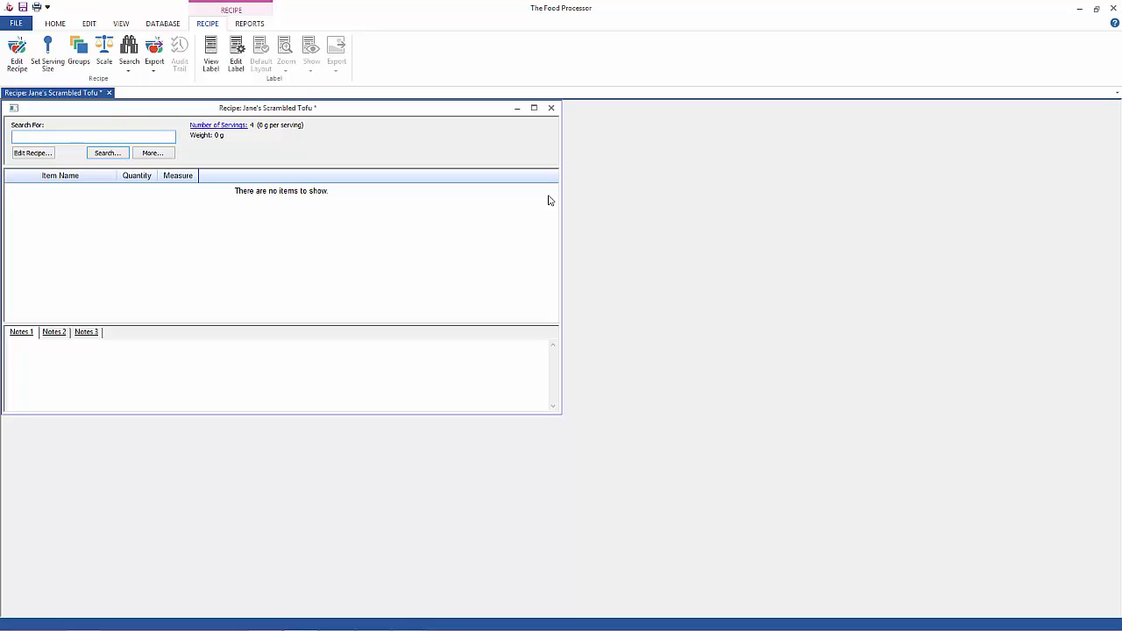
- Search for tofu and add the plain Woodstock "tofu, extra firm" to the recipe at 12 Ounce-weight
{"action": "type", "text": "tofu"}
{"action": "key", "text": "Return"}
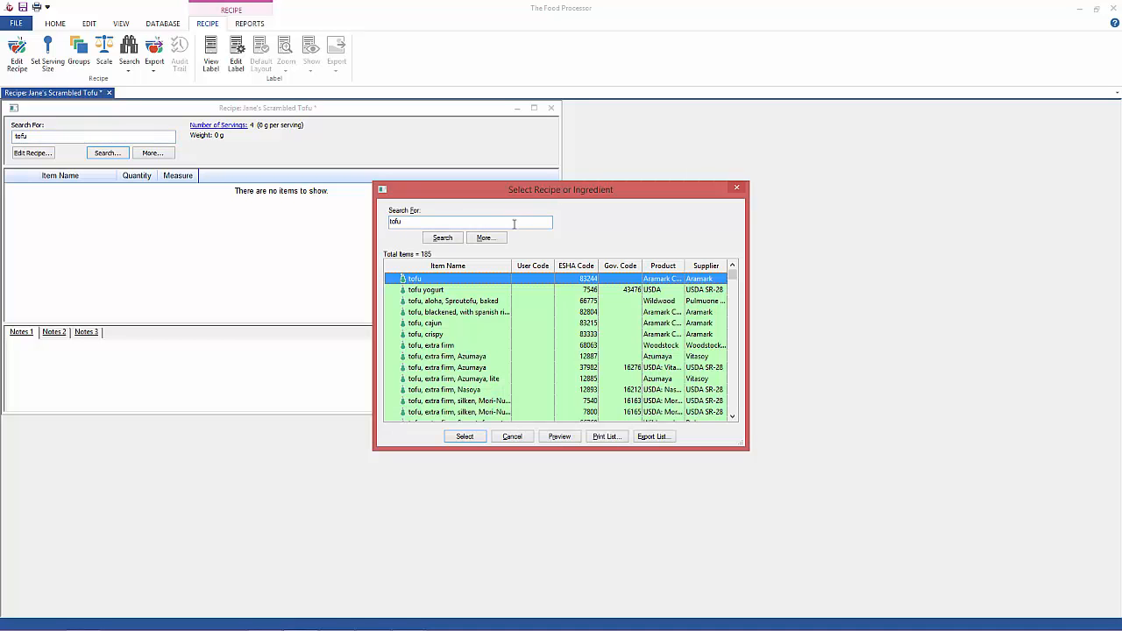
{"action": "left_click", "coordinate": [462, 345]}
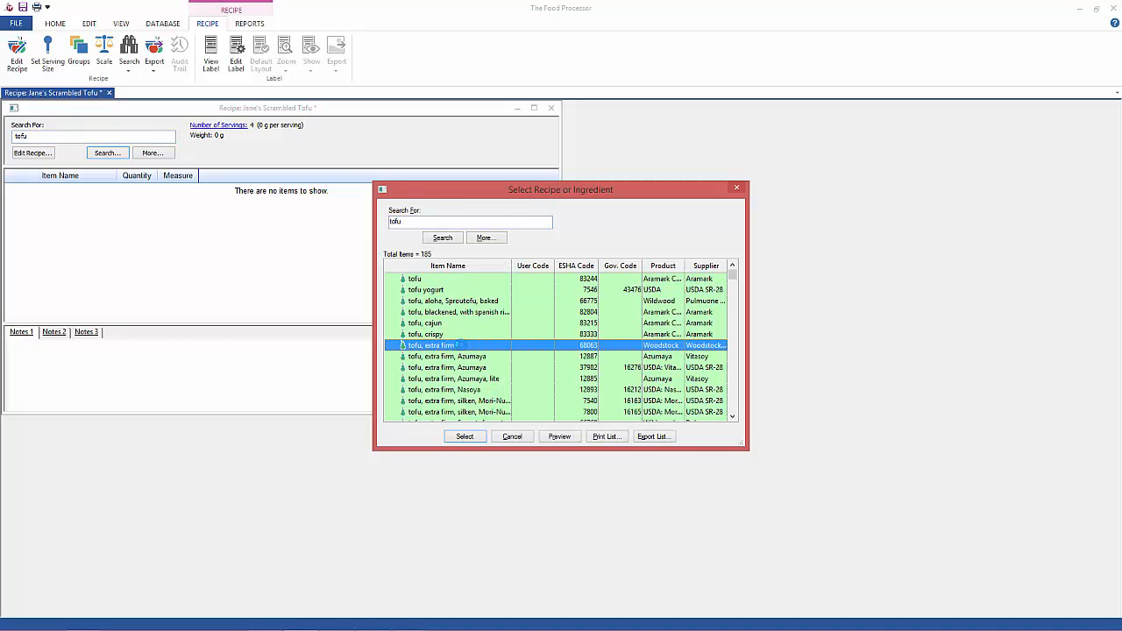
{"action": "double_click", "coordinate": [462, 346]}
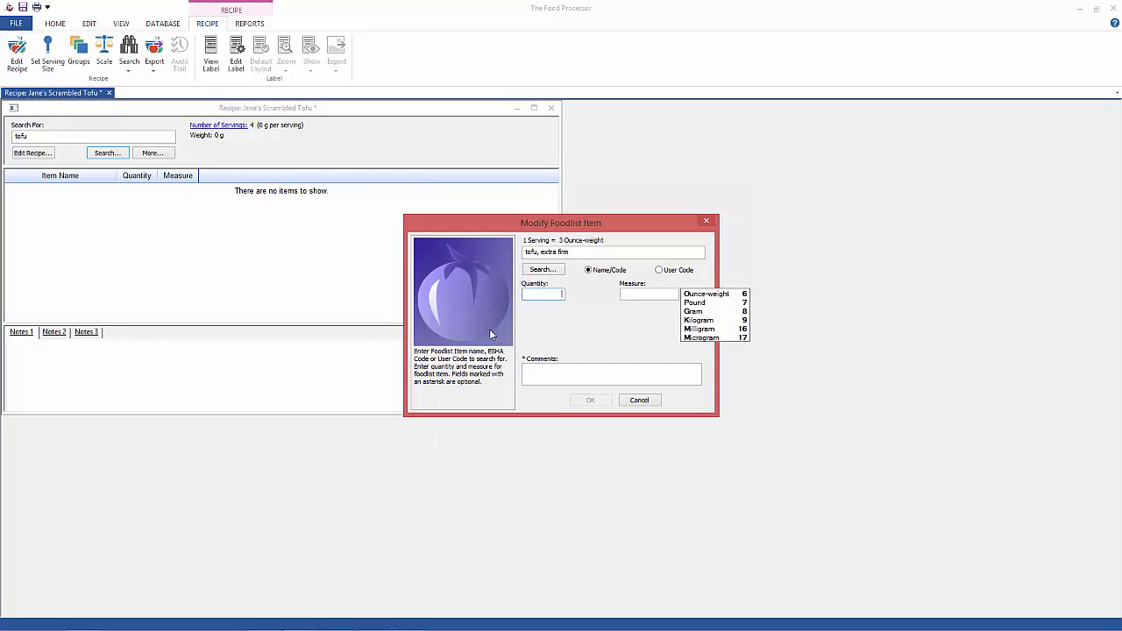
{"action": "type", "text": "12"}
{"action": "key", "text": "Tab"}
{"action": "key", "text": "Down"}
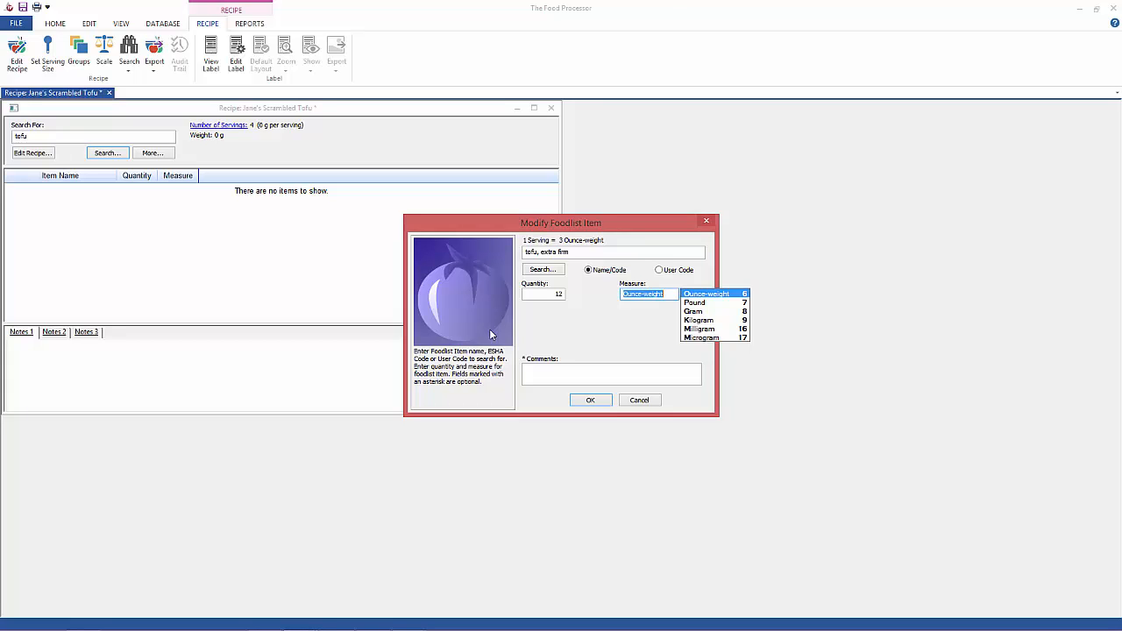
{"action": "key", "text": "Return"}
- Search for turmeric and add the USDA "turmeric, ground" to the recipe at 1/2 Teaspoon
{"action": "type", "text": "tu"}
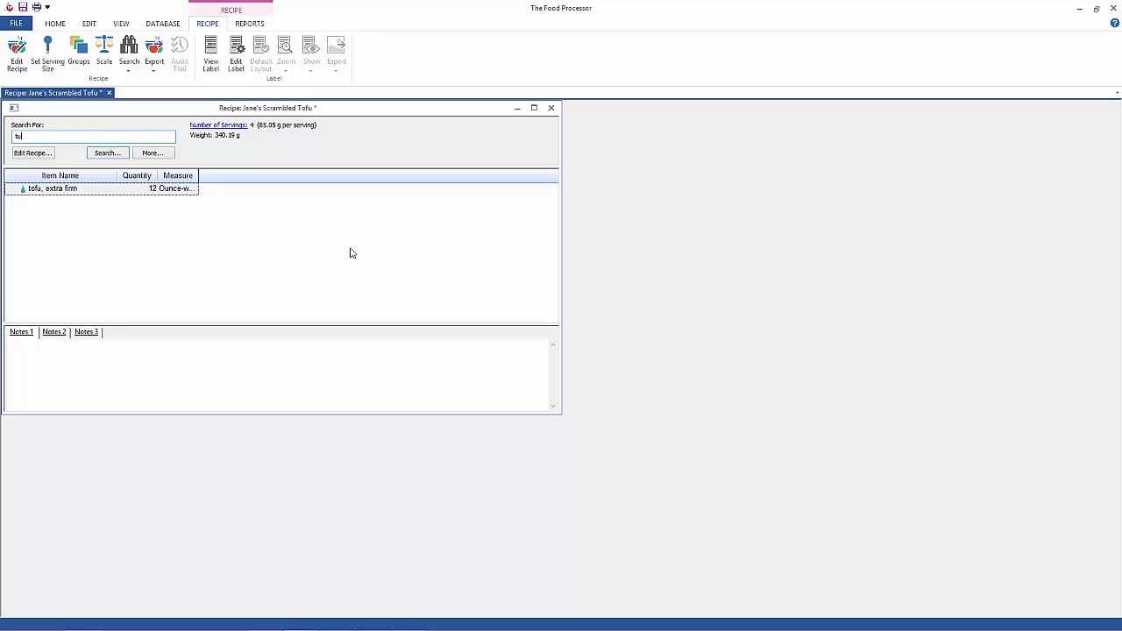
{"action": "type", "text": "rmeric"}
{"action": "key", "text": "Return"}
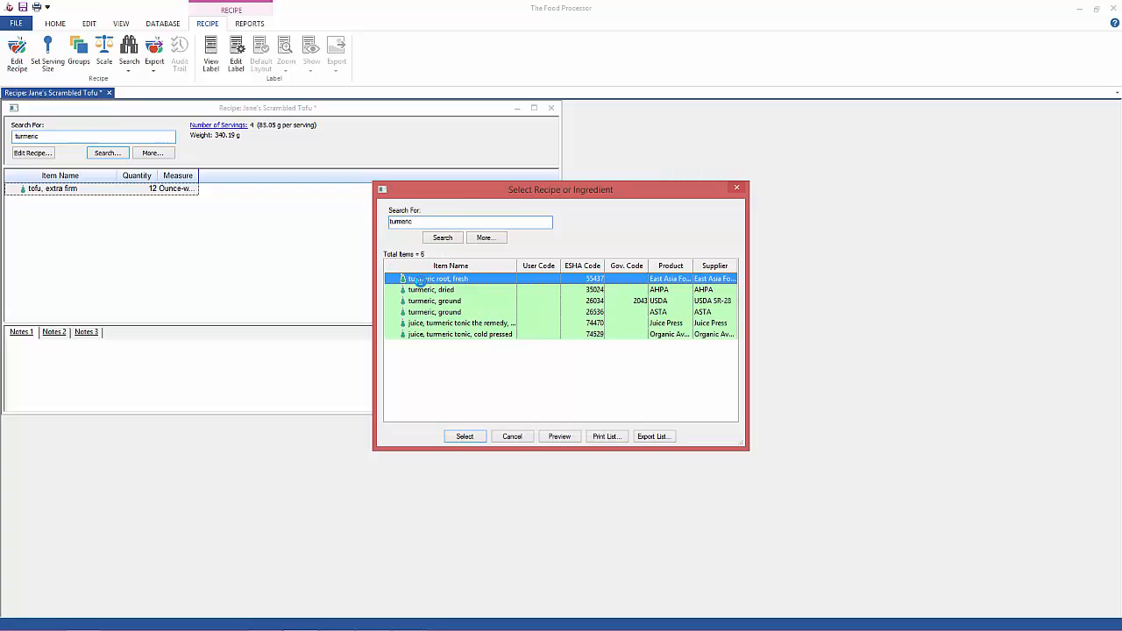
{"action": "double_click", "coordinate": [420, 301]}
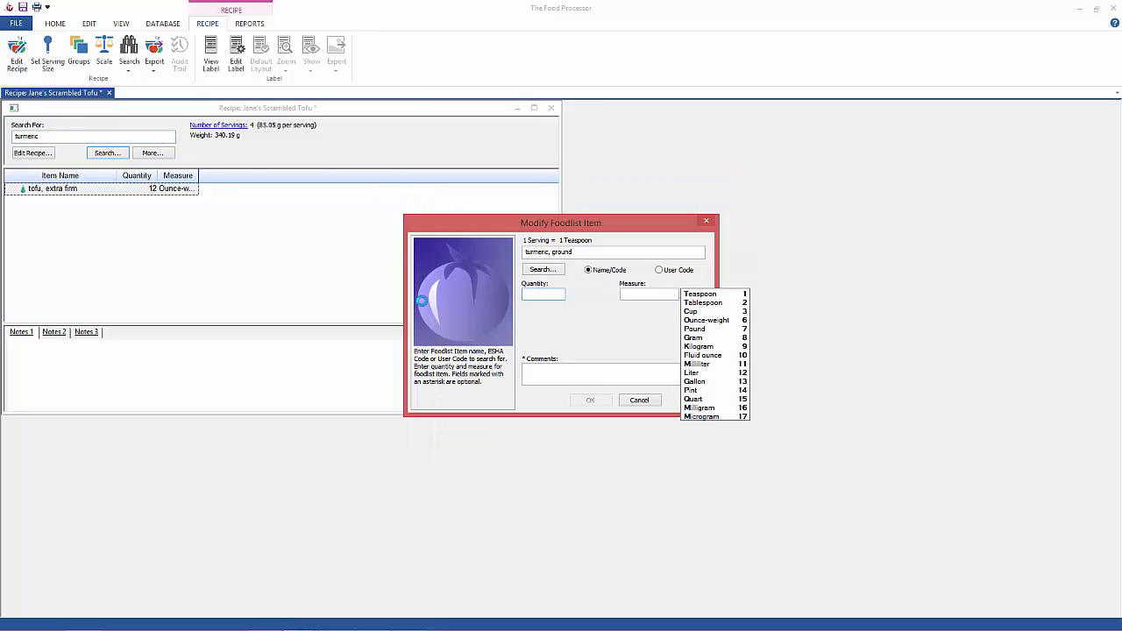
{"action": "type", "text": "1/2"}
{"action": "key", "text": "Tab"}
{"action": "key", "text": "Down"}
{"action": "key", "text": "Return"}
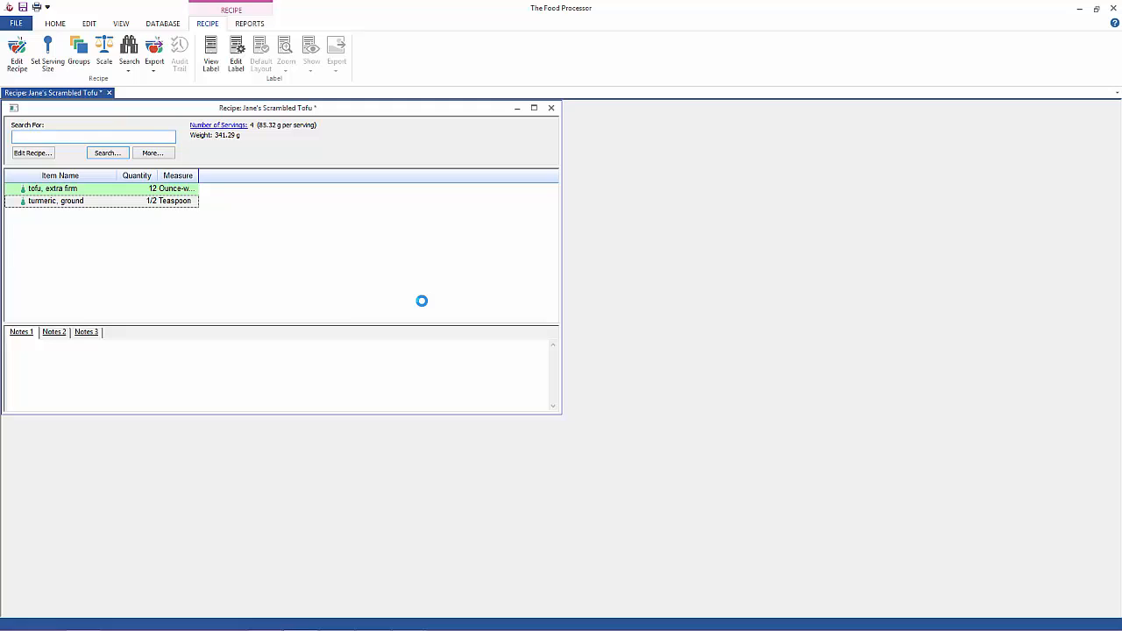
- Search for "nutrit yea" and add "nutritional yeast" to the recipe at 1 Tablespoon
{"action": "type", "text": "nutrit"}
{"action": "type", "text": "iyes"}
{"action": "key", "text": "Return"}
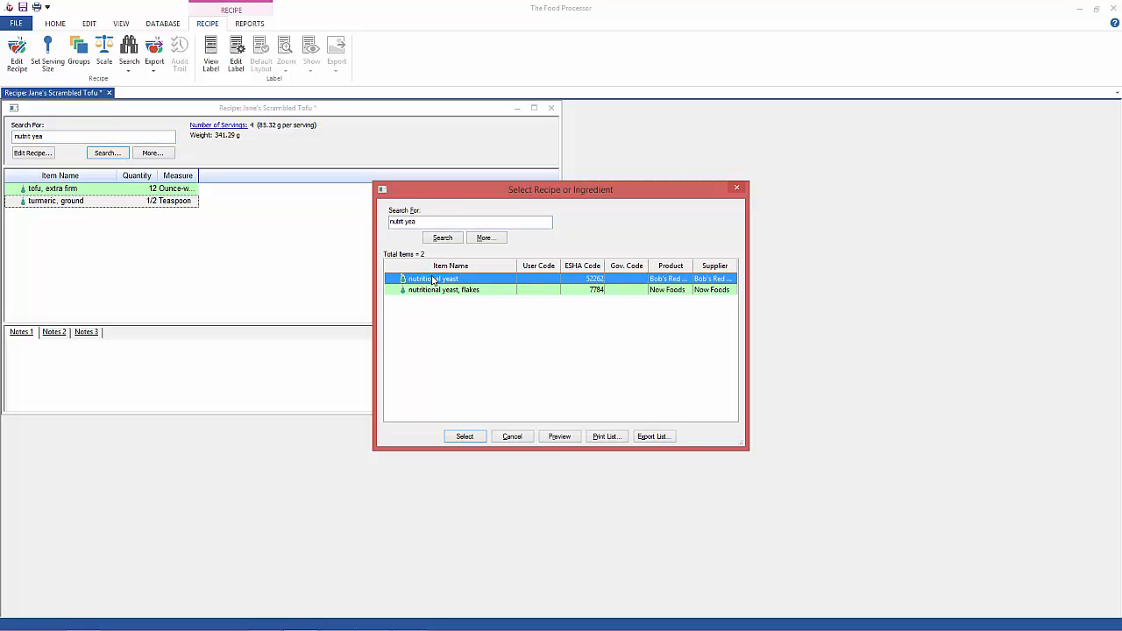
{"action": "double_click", "coordinate": [432, 279]}
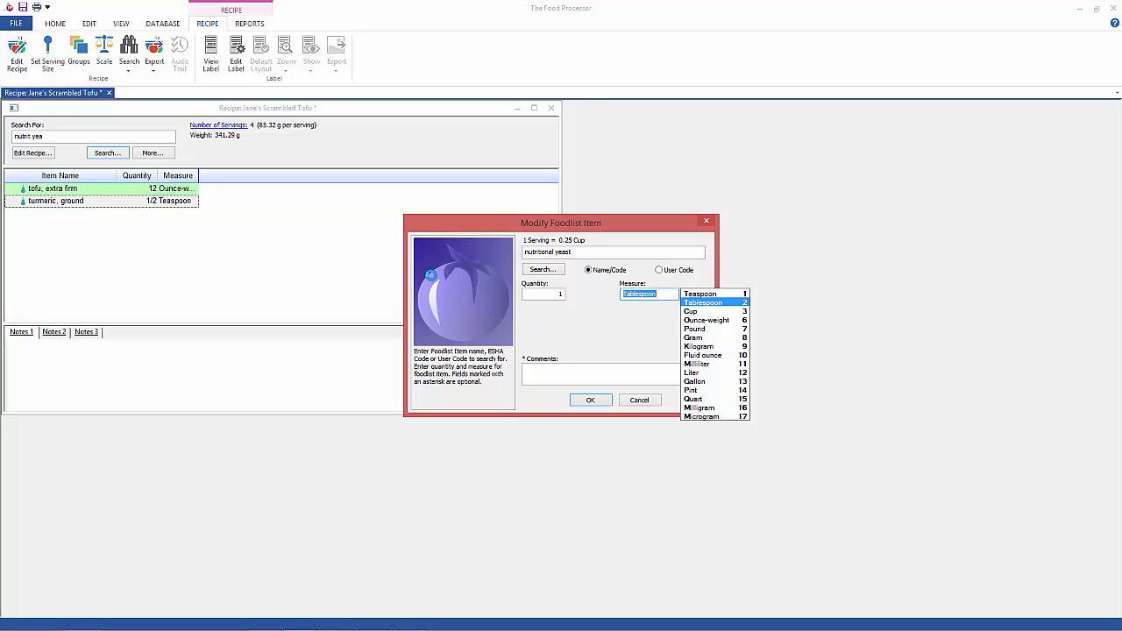
{"action": "key", "text": "Return"}
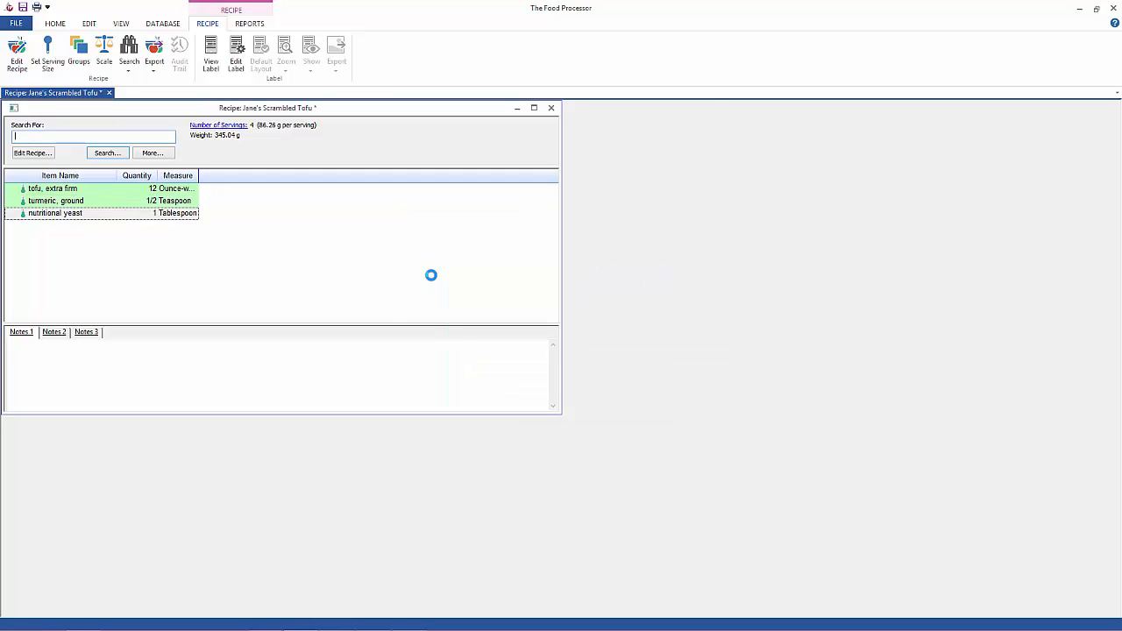
- Search for "olive oil extra" and add the Natural Oils "oil, olive, extra virgin" to the recipe at 2 Tablespoons
{"action": "type", "text": "olive oil extra"}
{"action": "key", "text": "Return"}
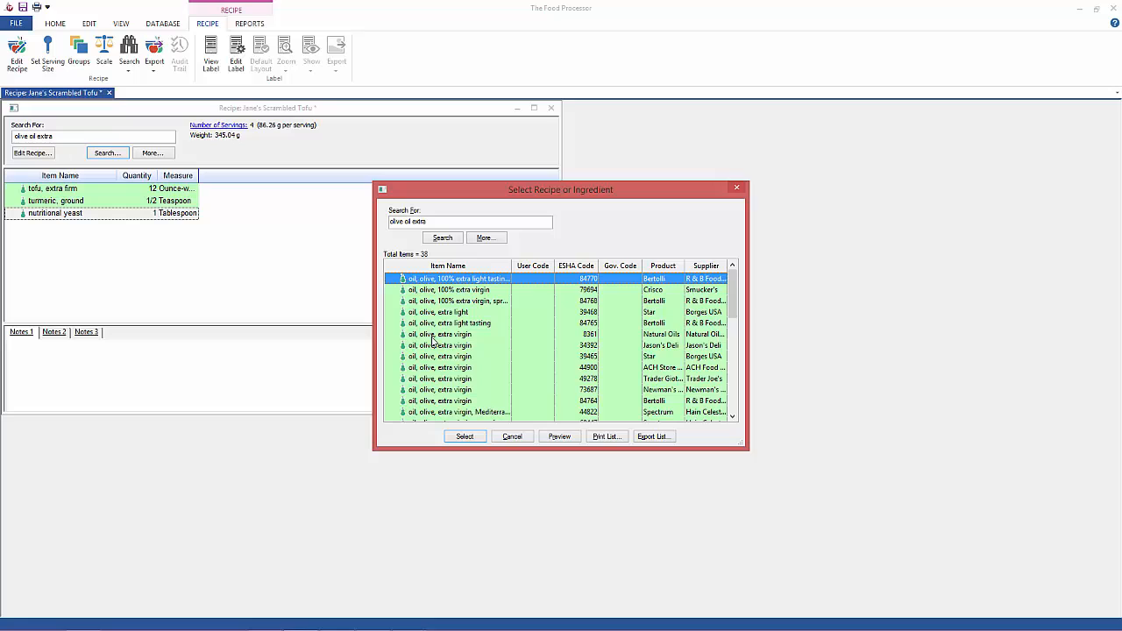
{"action": "left_click", "coordinate": [431, 334]}
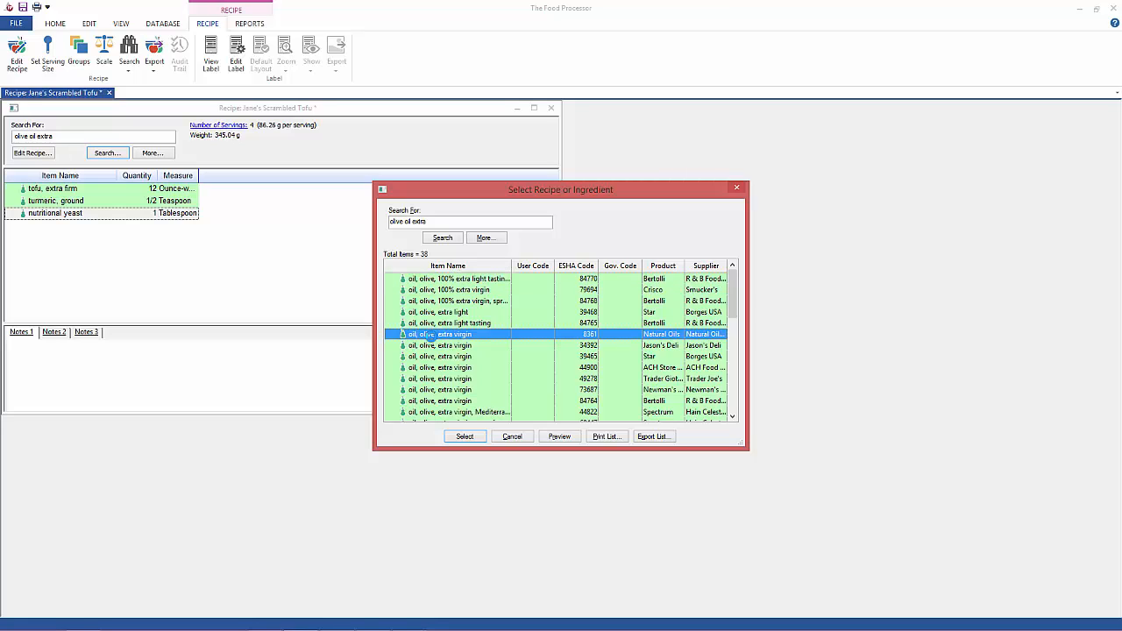
{"action": "double_click", "coordinate": [431, 335]}
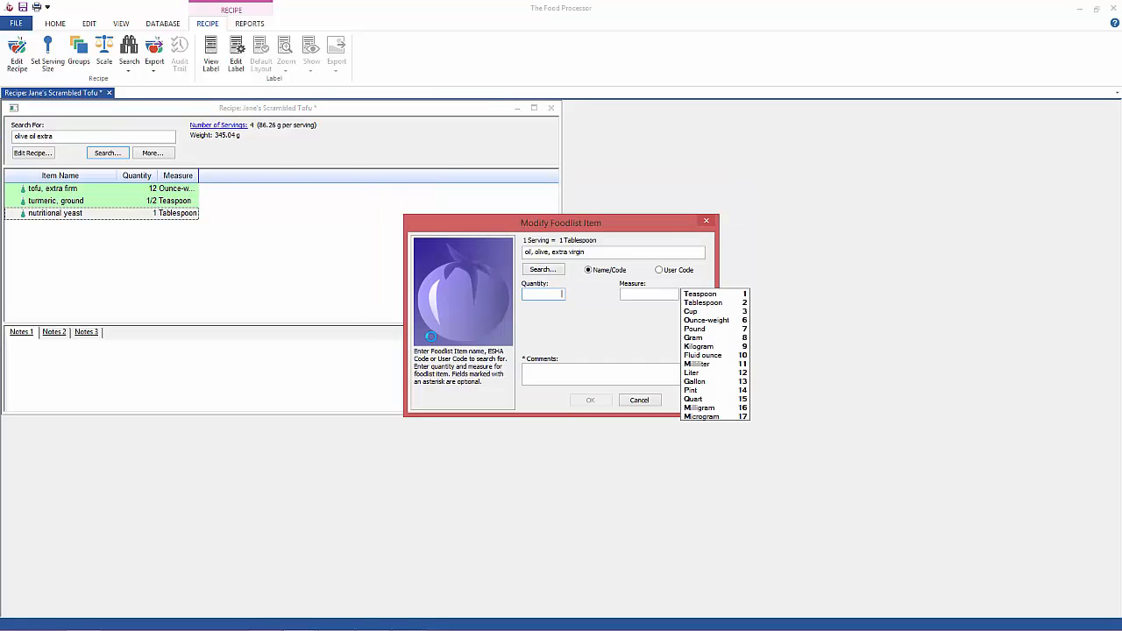
{"action": "type", "text": "2"}
{"action": "key", "text": "Tab"}
{"action": "type", "text": "2"}
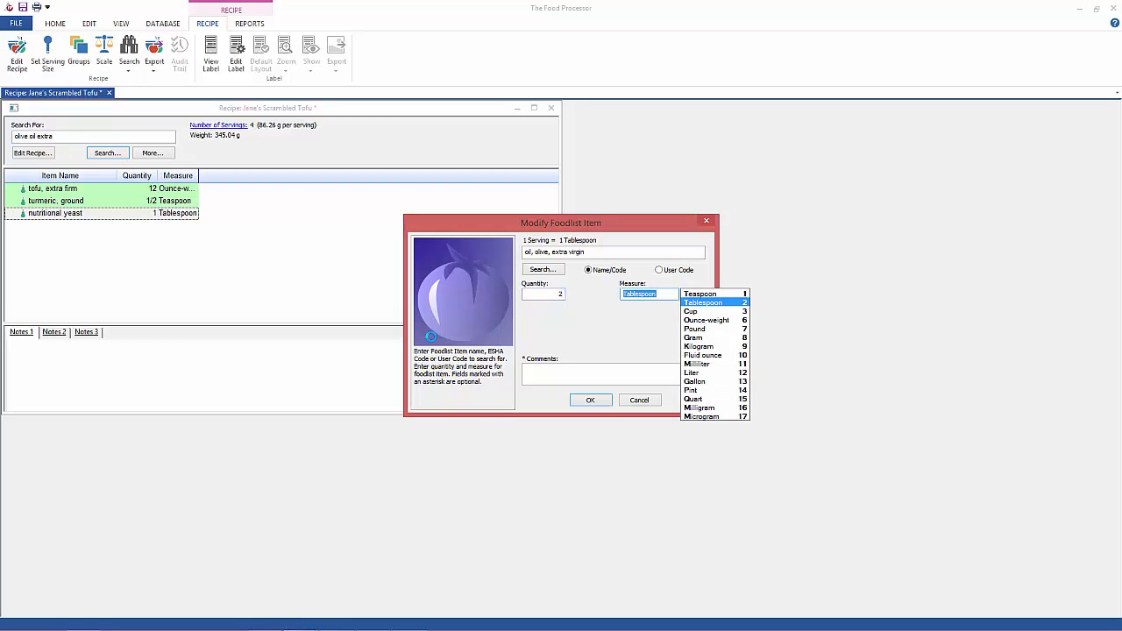
{"action": "left_click", "coordinate": [590, 401]}
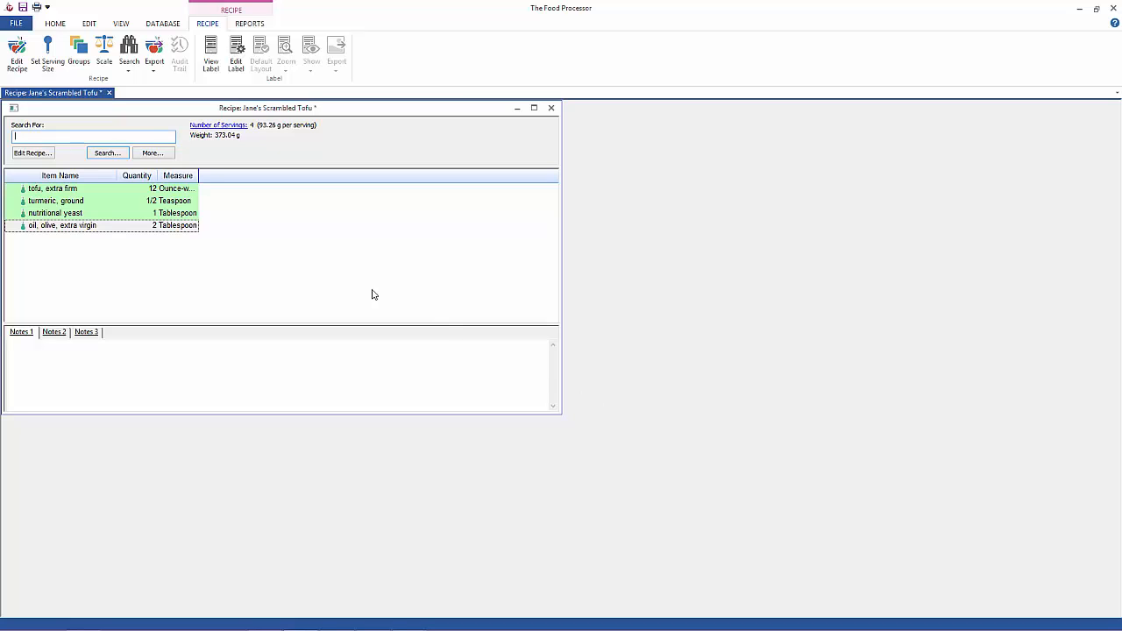
- Save the recipe under the name "Jane's Scrambled Tofu"
{"action": "left_click", "coordinate": [24, 8]}
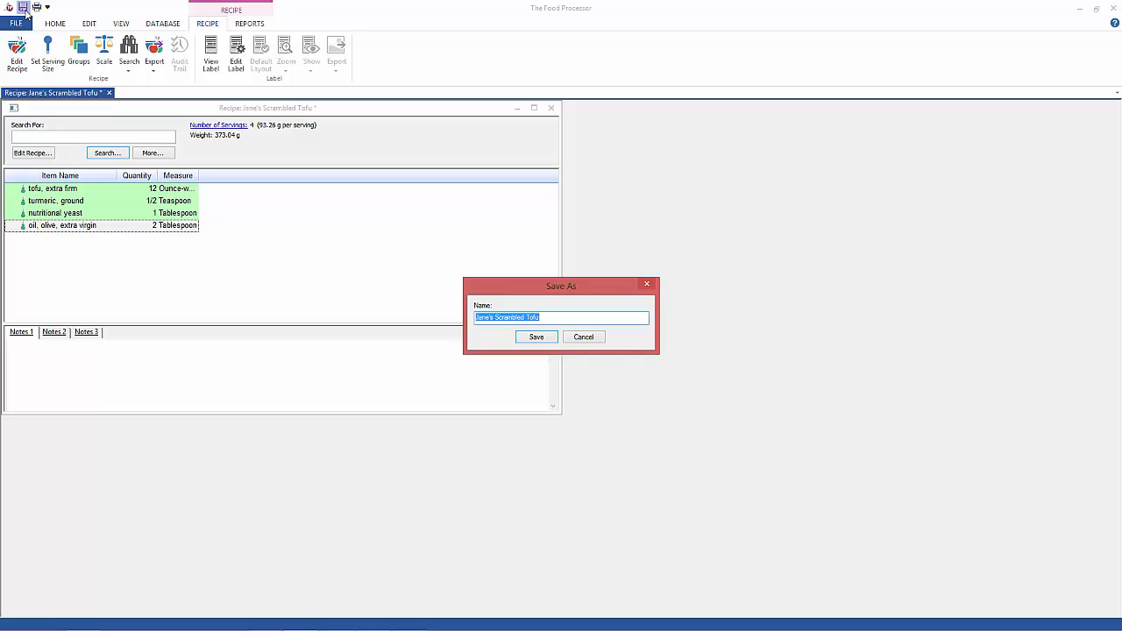
{"action": "left_click", "coordinate": [550, 340]}
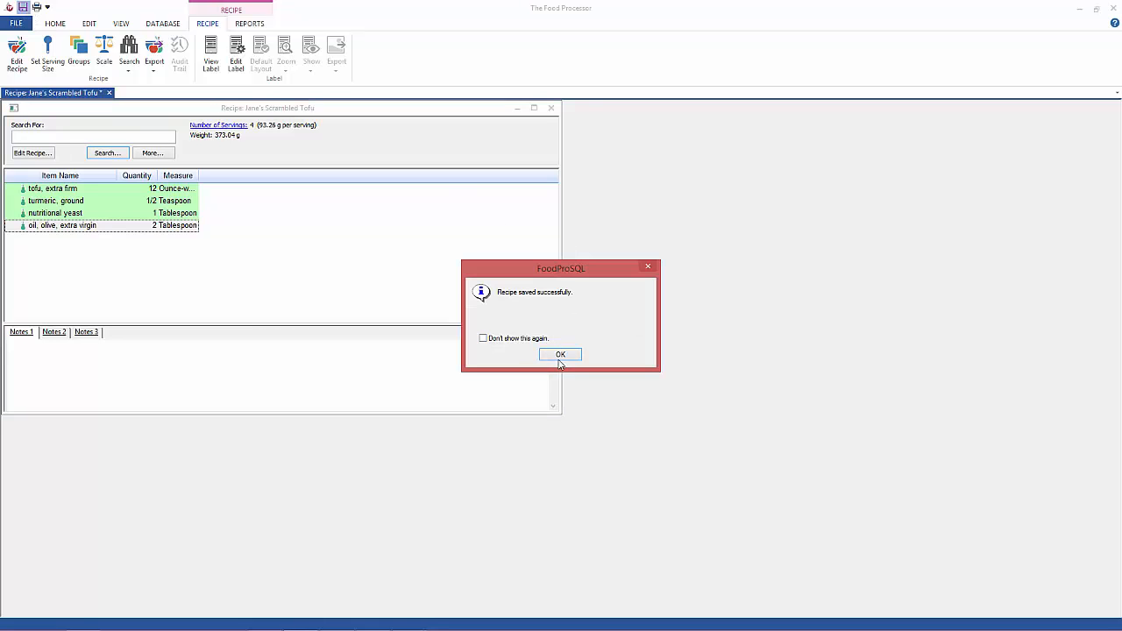
{"action": "left_click", "coordinate": [561, 362]}
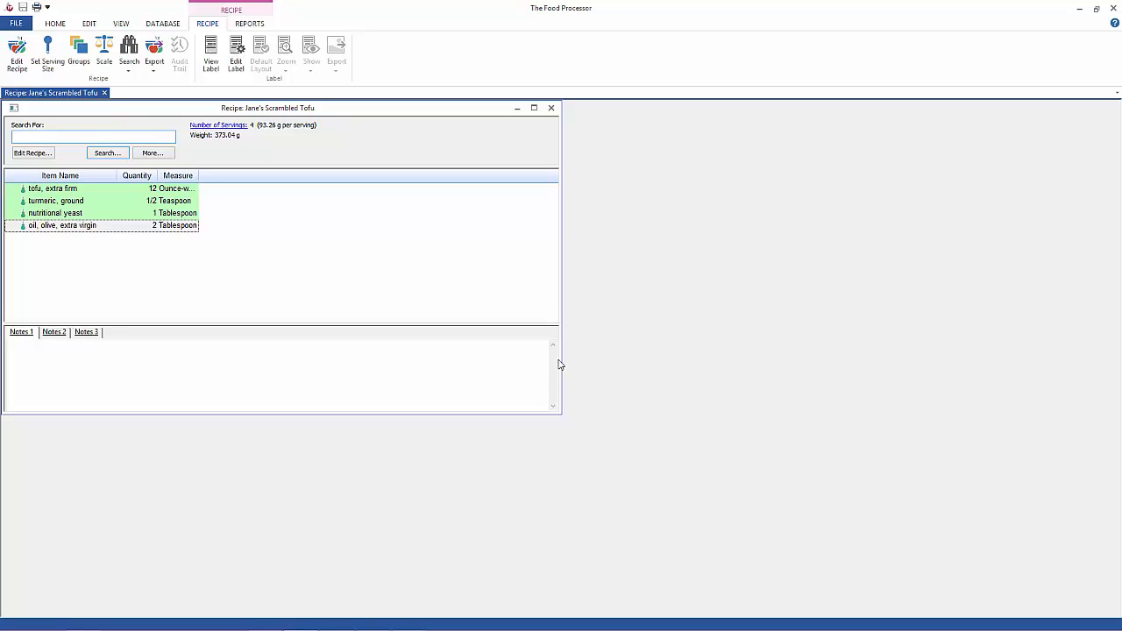
- Review the recipe's nutrient values, measures, cost and group assignments in its recipe information
{"action": "left_click", "coordinate": [32, 153]}
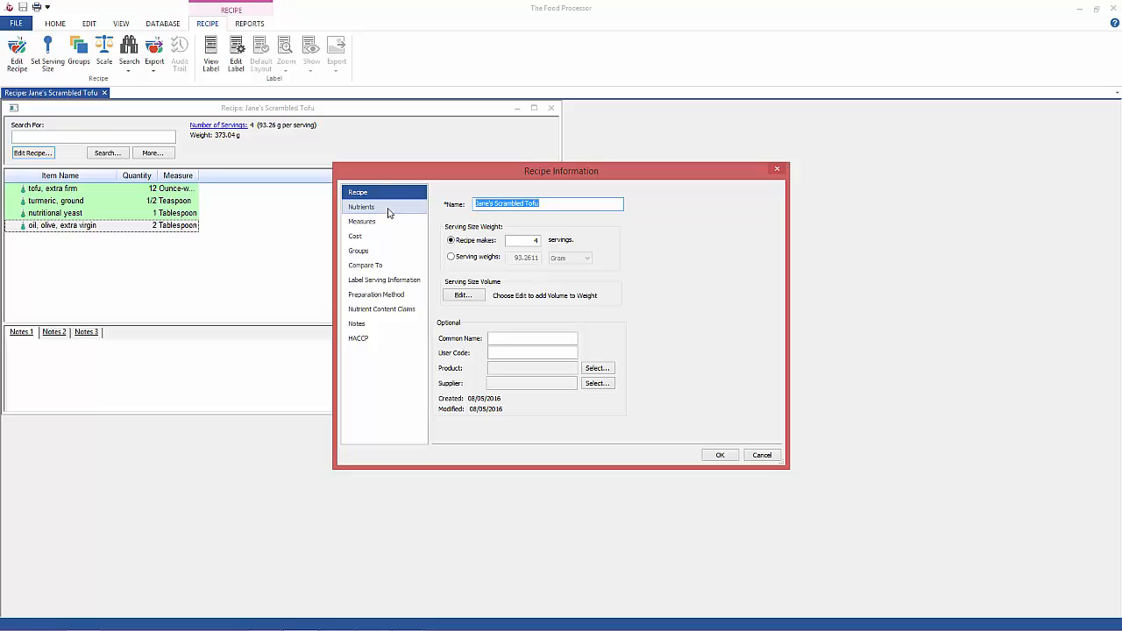
{"action": "left_click", "coordinate": [388, 213]}
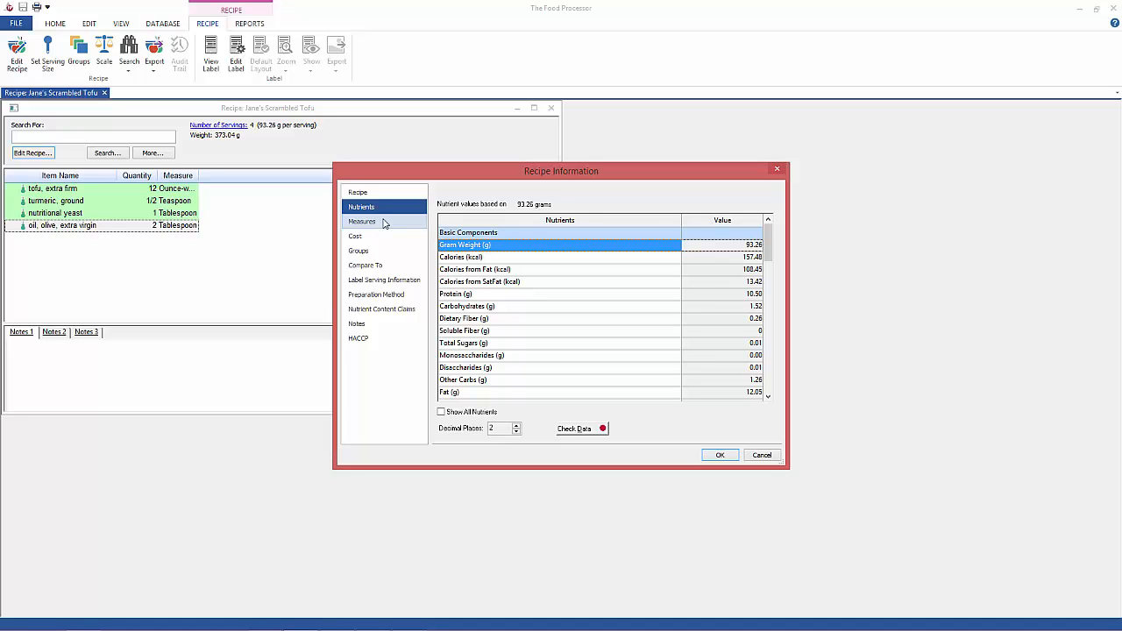
{"action": "left_click", "coordinate": [383, 223]}
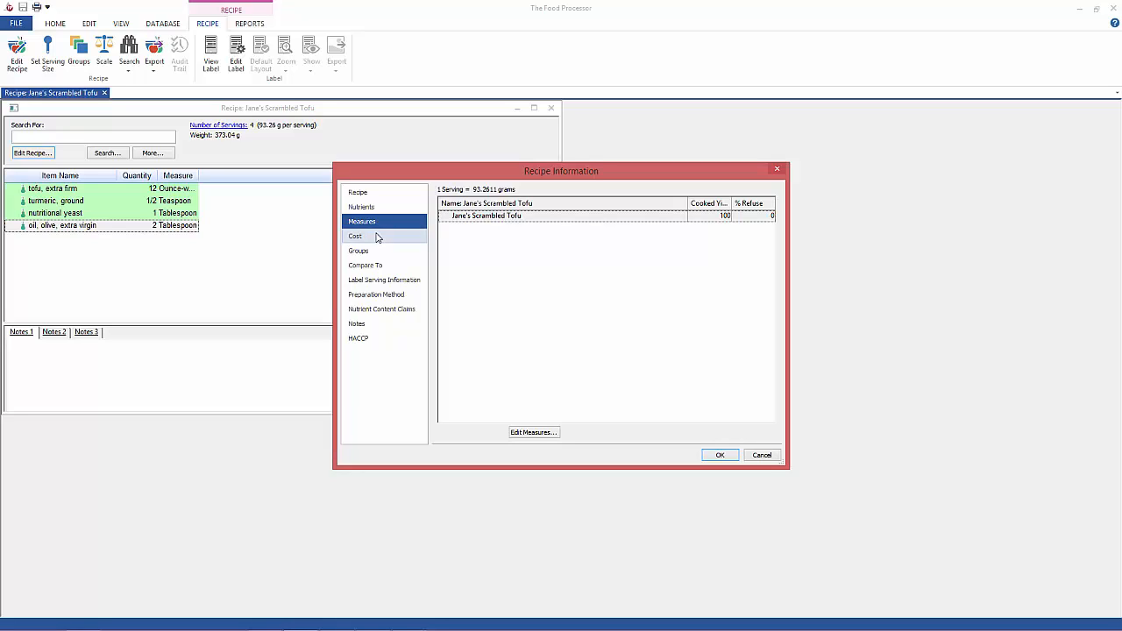
{"action": "left_click", "coordinate": [377, 238]}
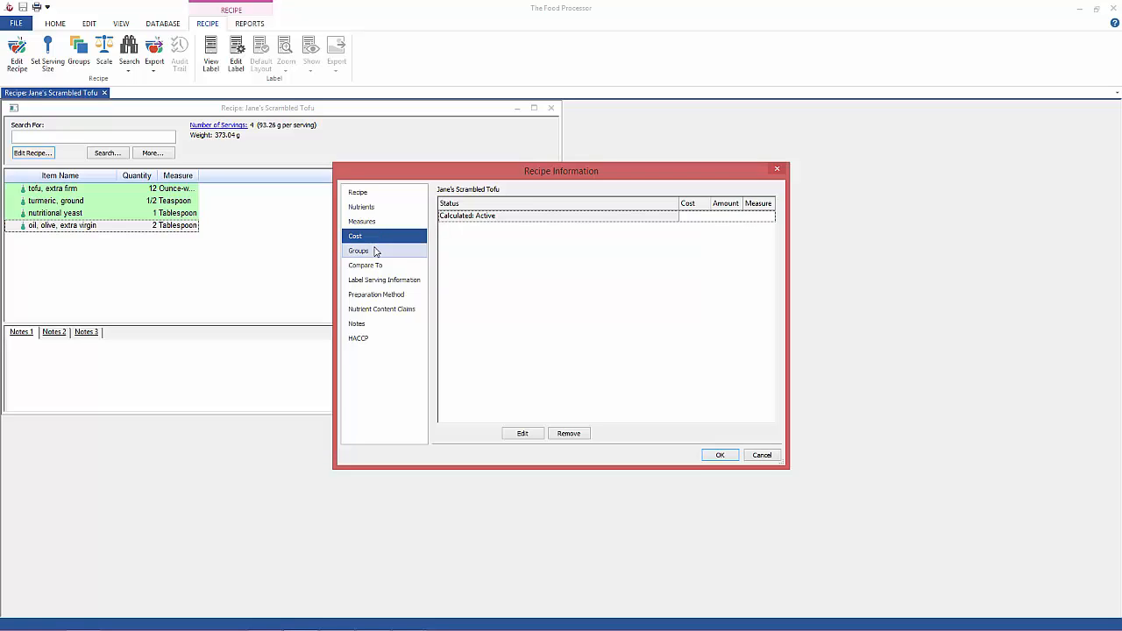
{"action": "left_click", "coordinate": [375, 252]}
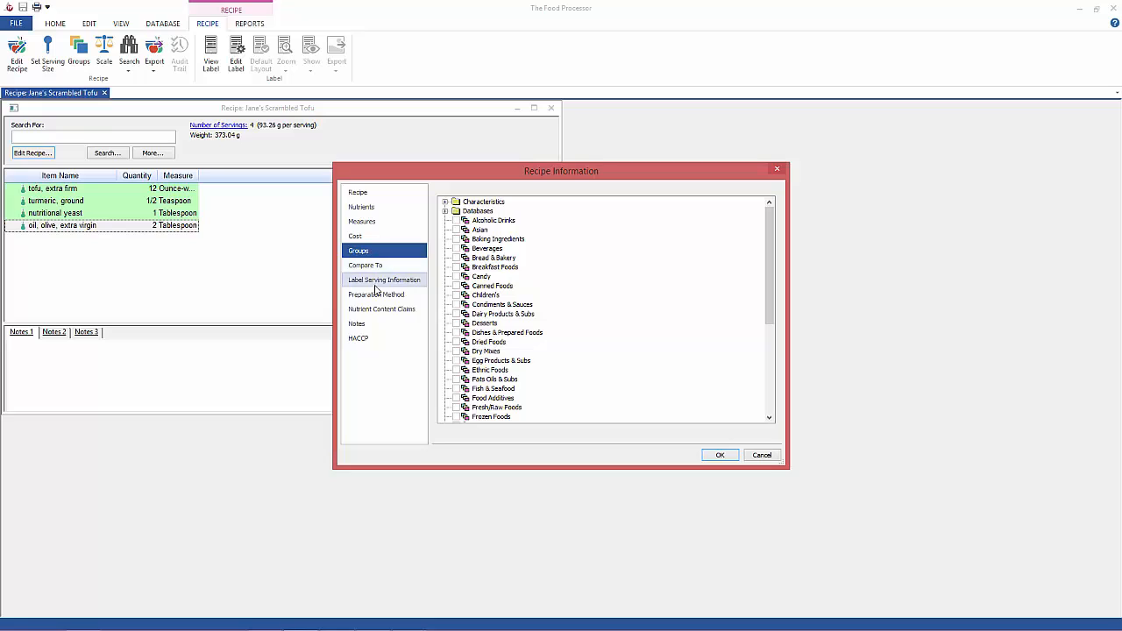
- Set the recipe to be compared to a Person profile, choosing the first person listed
{"action": "left_click", "coordinate": [378, 270]}
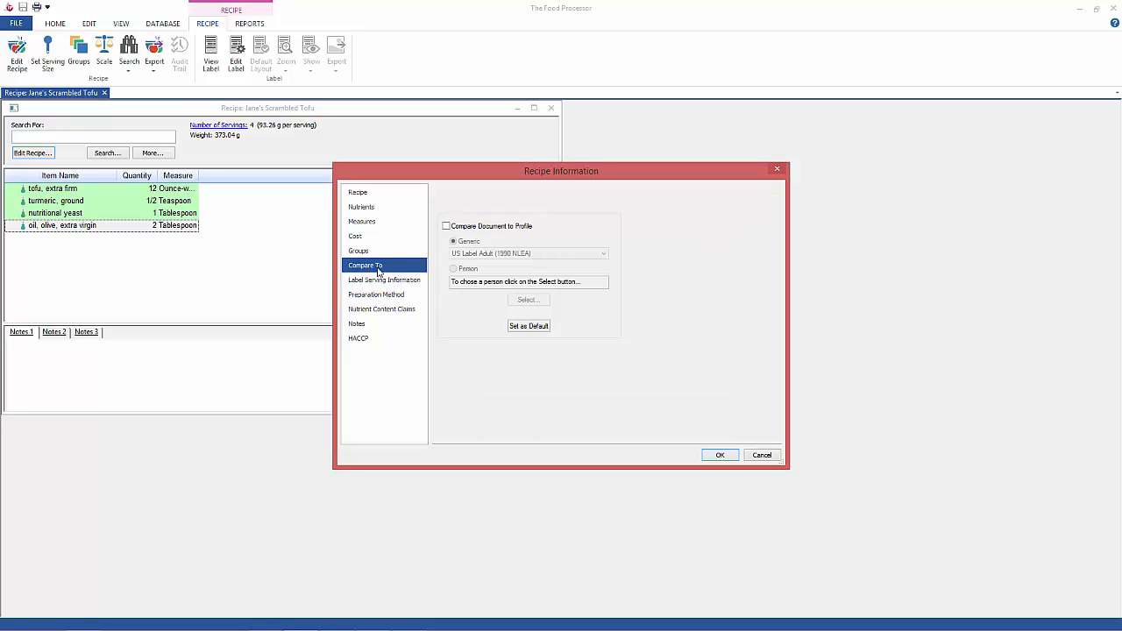
{"action": "left_click", "coordinate": [446, 226]}
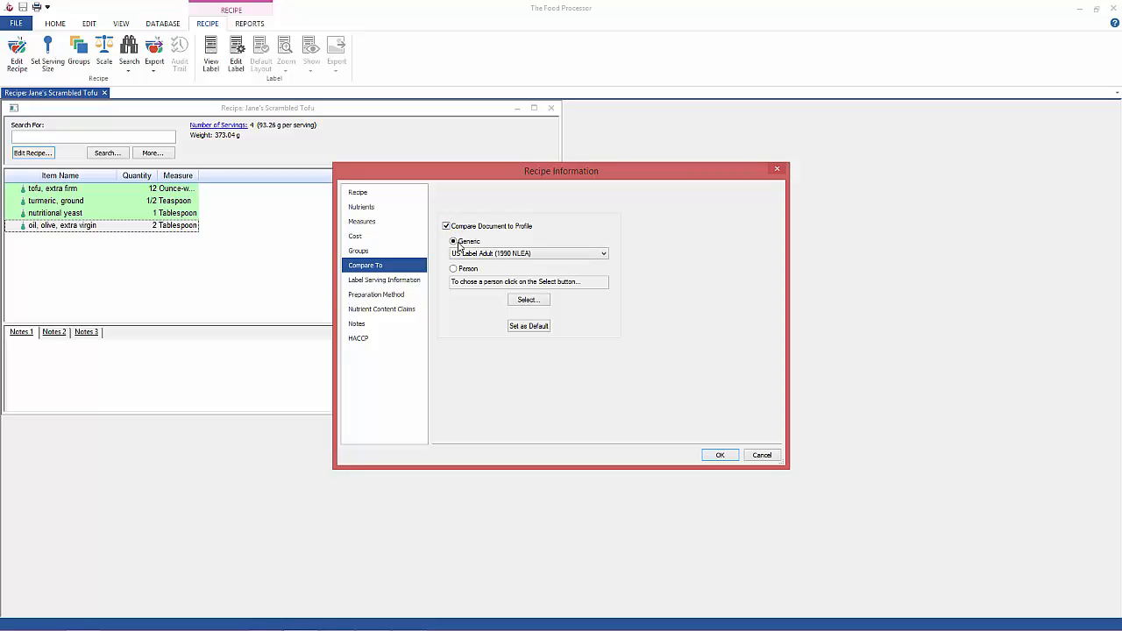
{"action": "left_click", "coordinate": [455, 269]}
{"action": "left_click", "coordinate": [526, 301]}
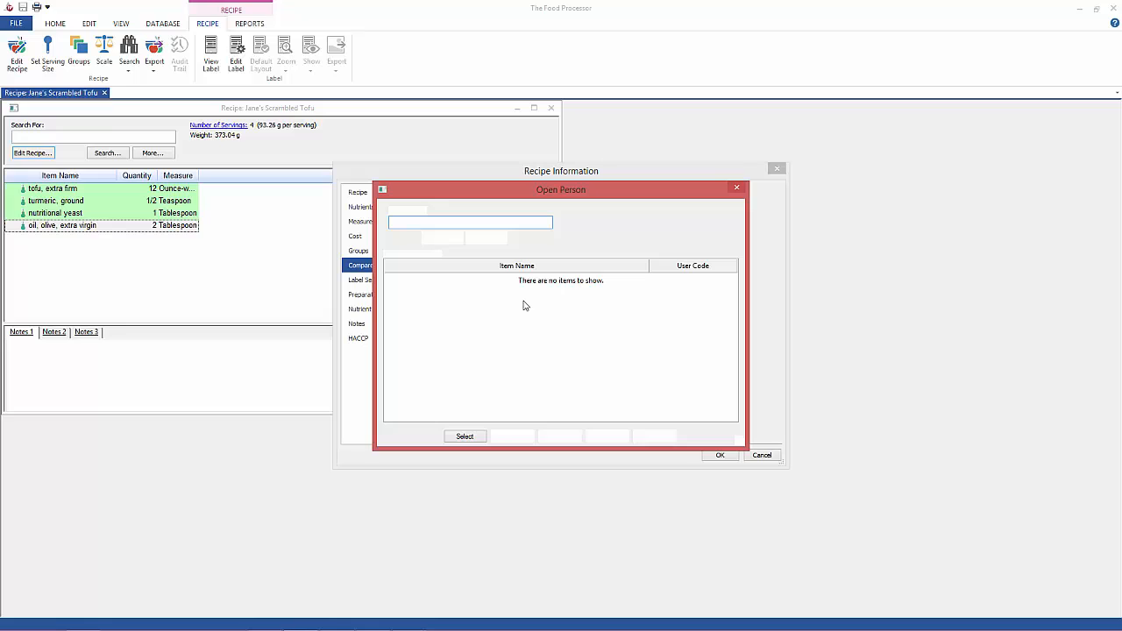
{"action": "left_click", "coordinate": [437, 282]}
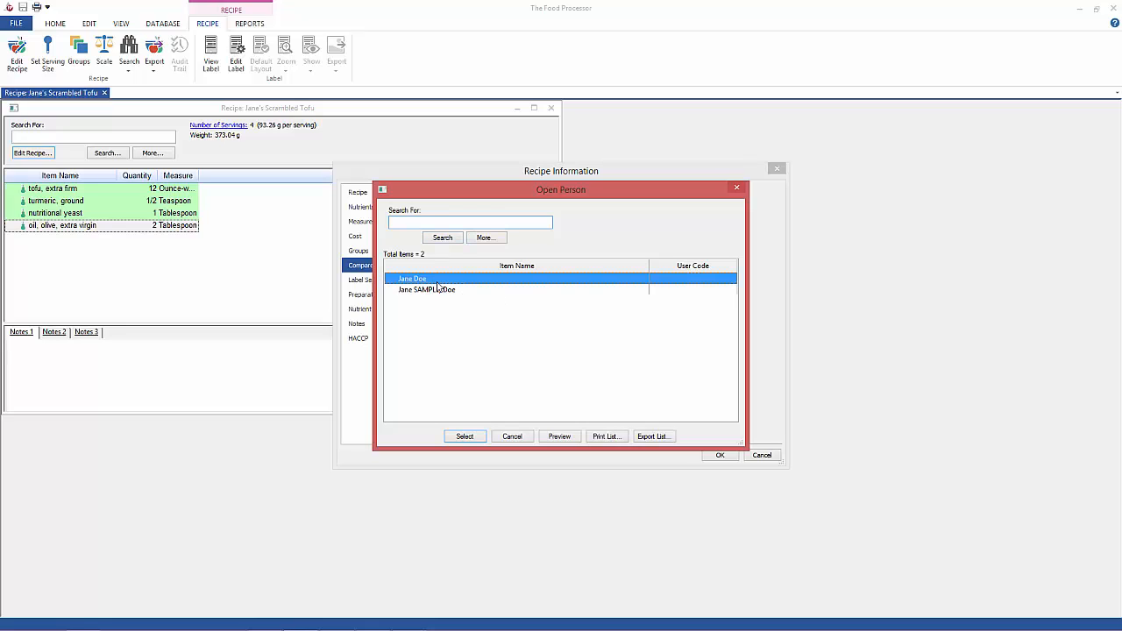
{"action": "double_click", "coordinate": [438, 279]}
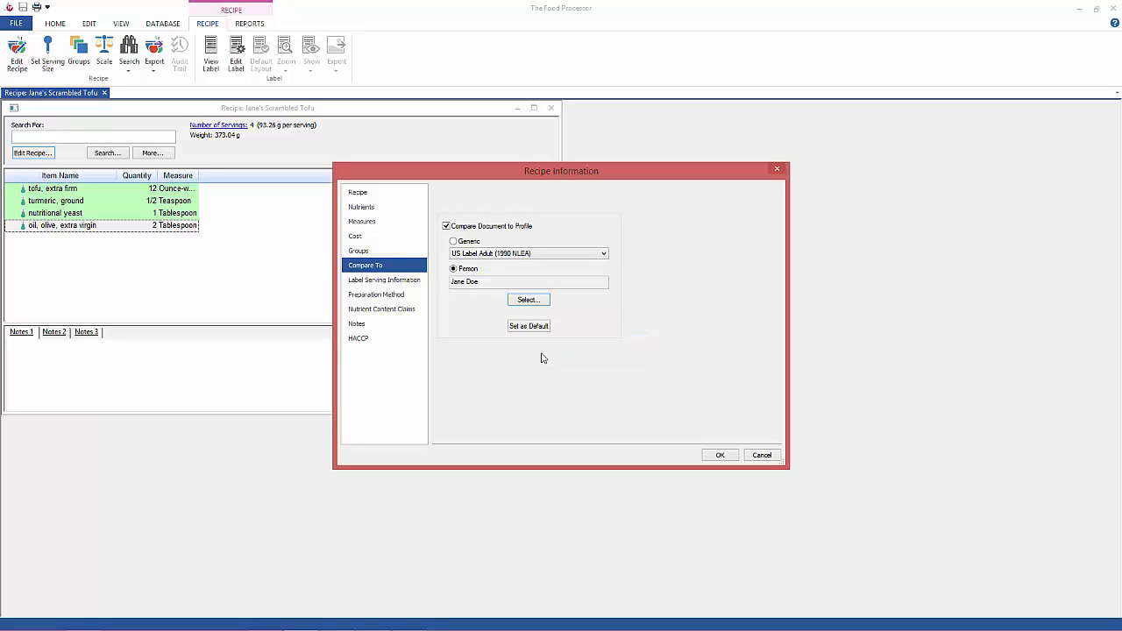
{"action": "left_click", "coordinate": [719, 452]}
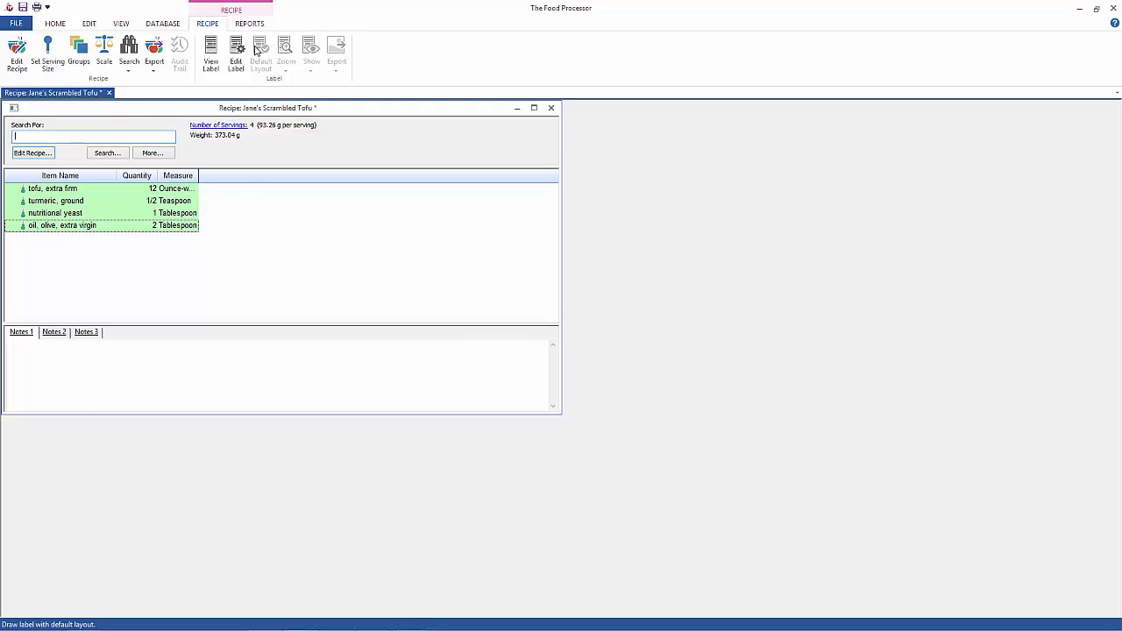
- View the recipe's Multi-Column report and its Single Nutrient report for Calories and Fat
{"action": "left_click", "coordinate": [251, 25]}
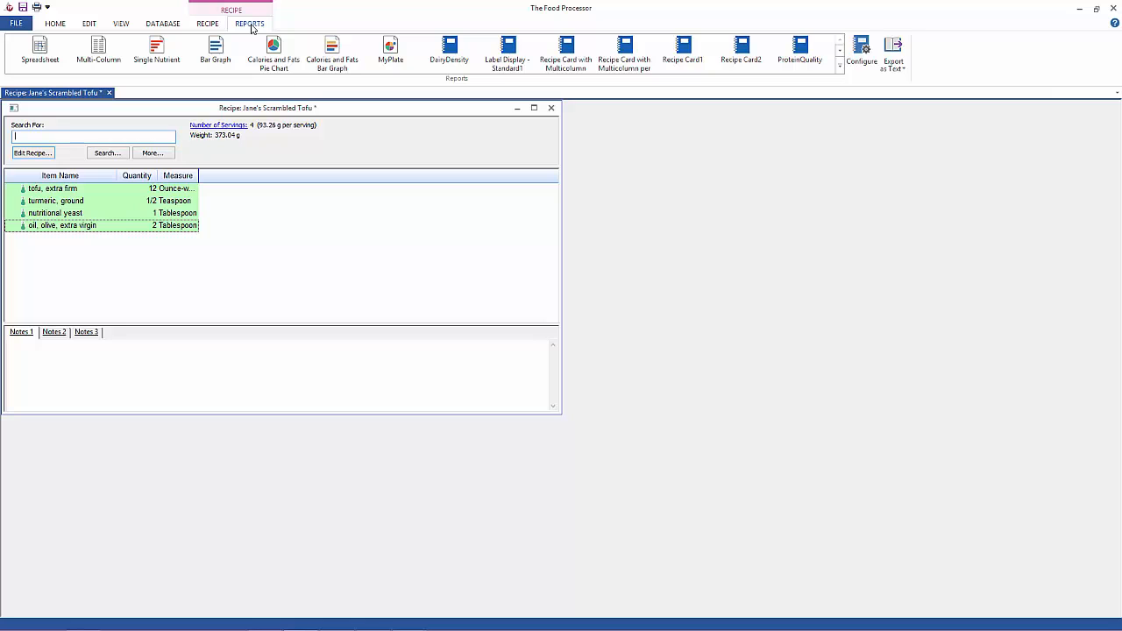
{"action": "left_click", "coordinate": [121, 58]}
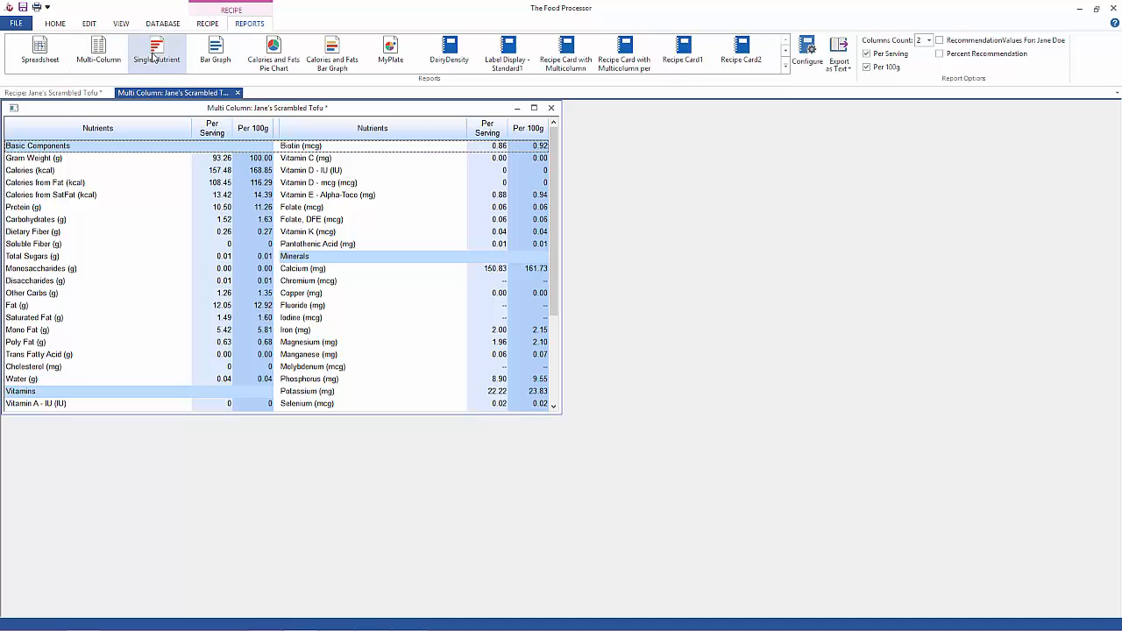
{"action": "left_click", "coordinate": [154, 56]}
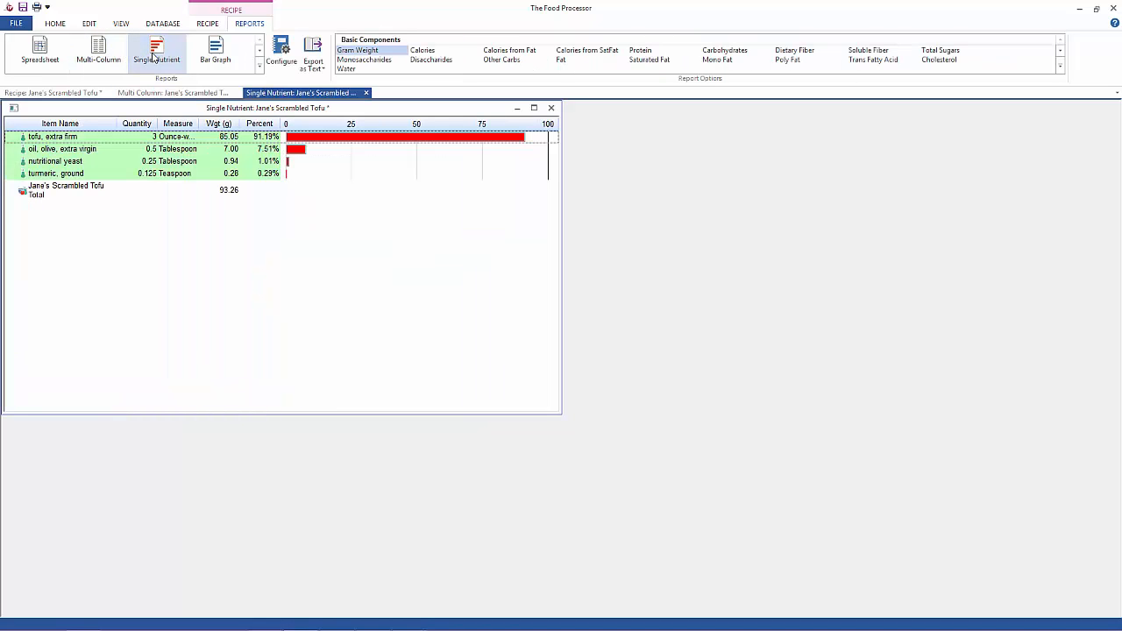
{"action": "left_click", "coordinate": [423, 54]}
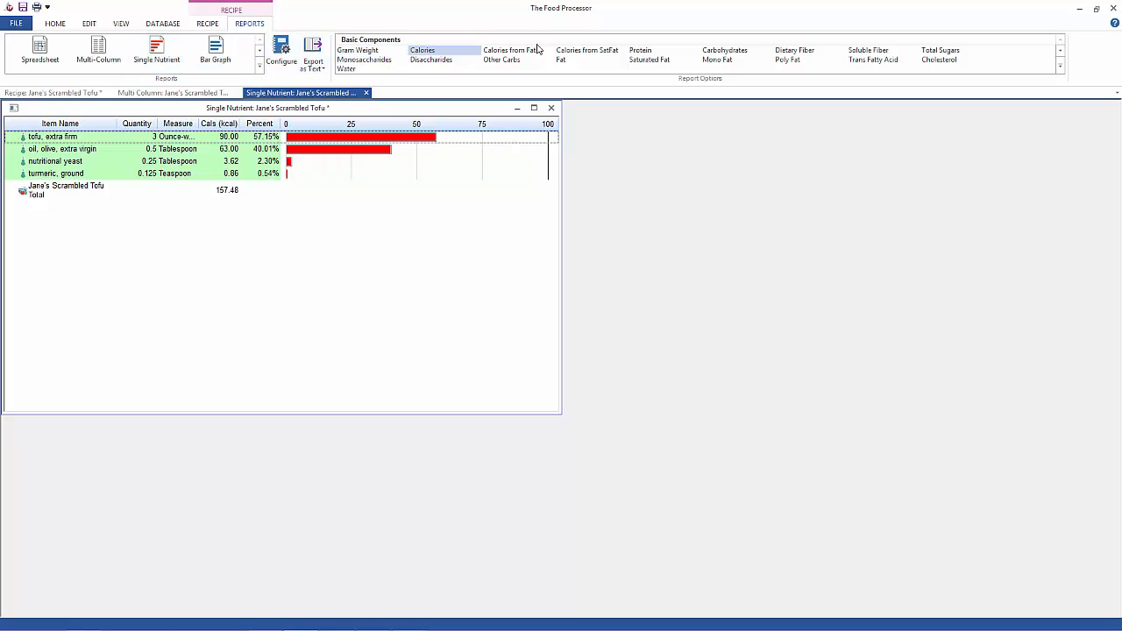
{"action": "left_click", "coordinate": [566, 64]}
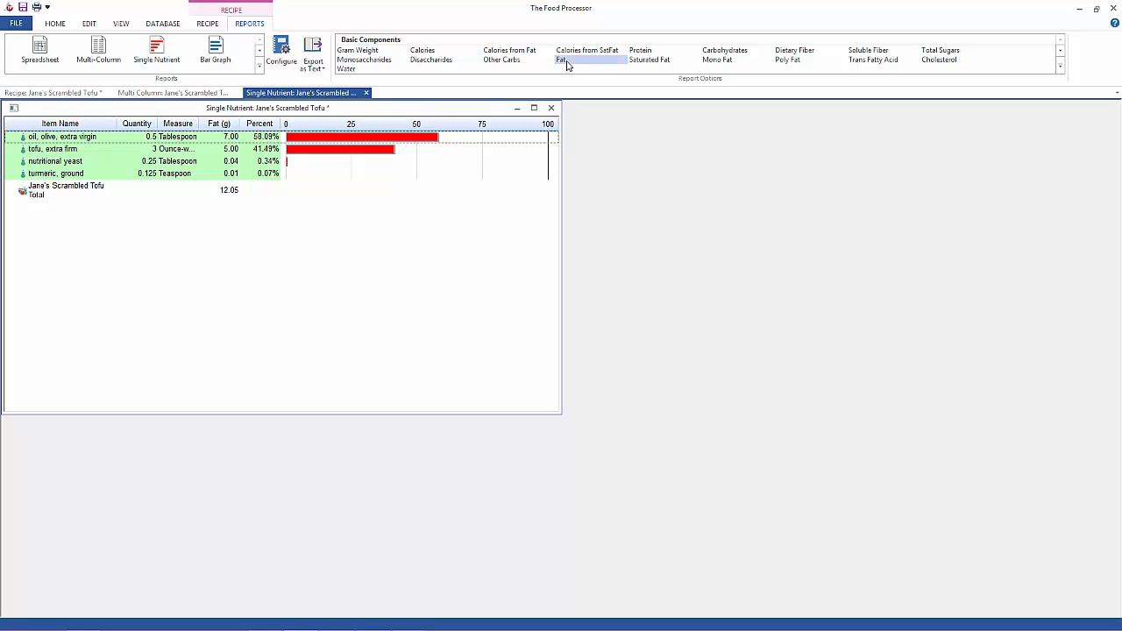
{"action": "mouse_move", "coordinate": [314, 629]}
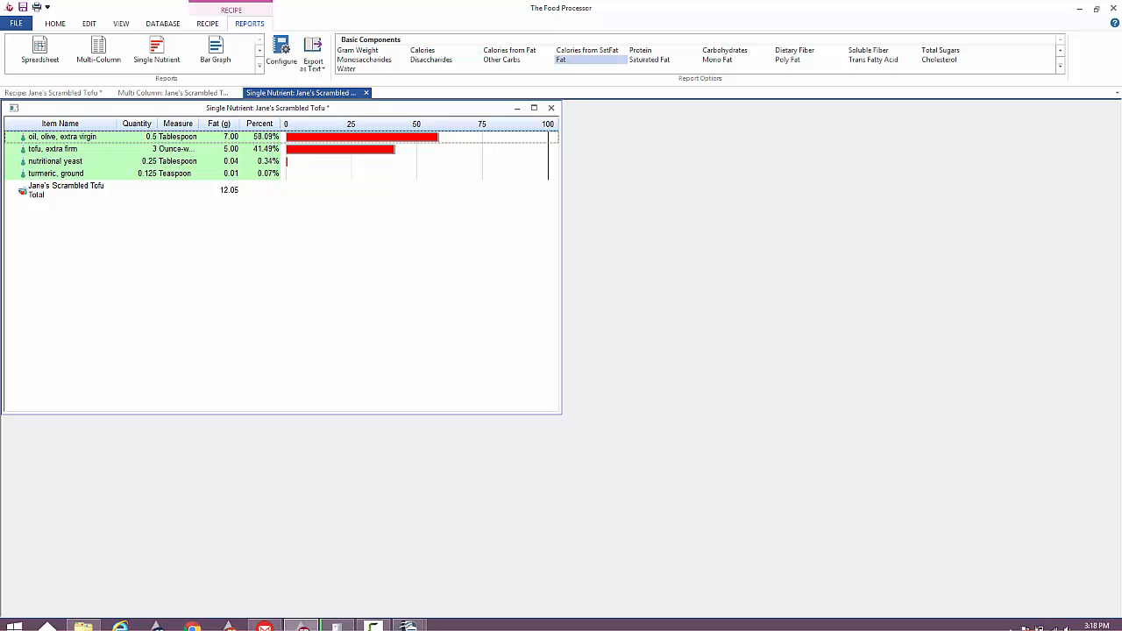